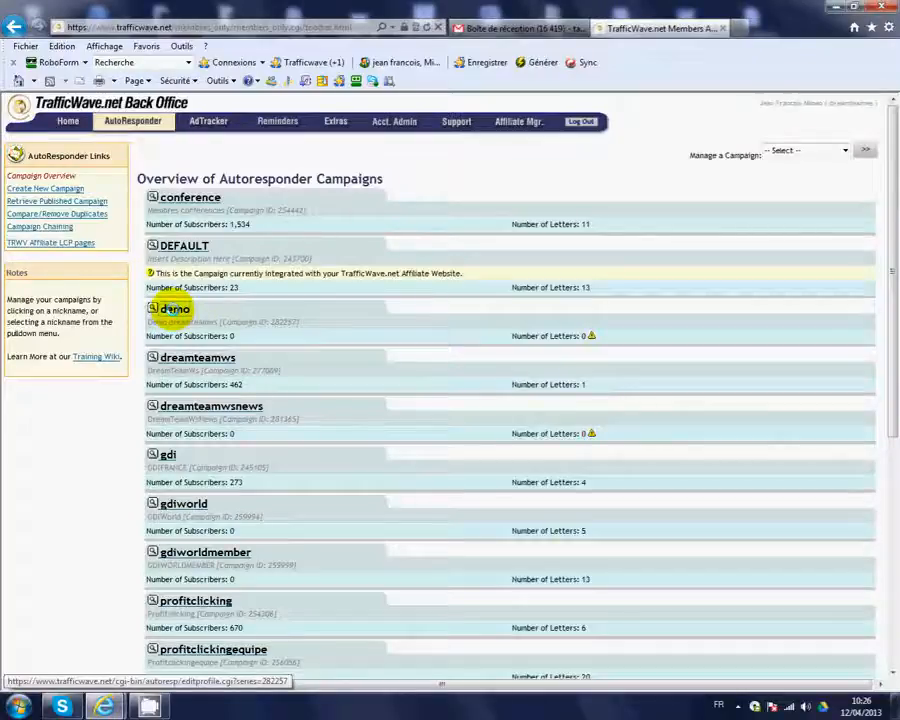
# Open the demo campaign and create a new autoresponder letter, starting with a blank letter.
pyautogui.click(174, 309)
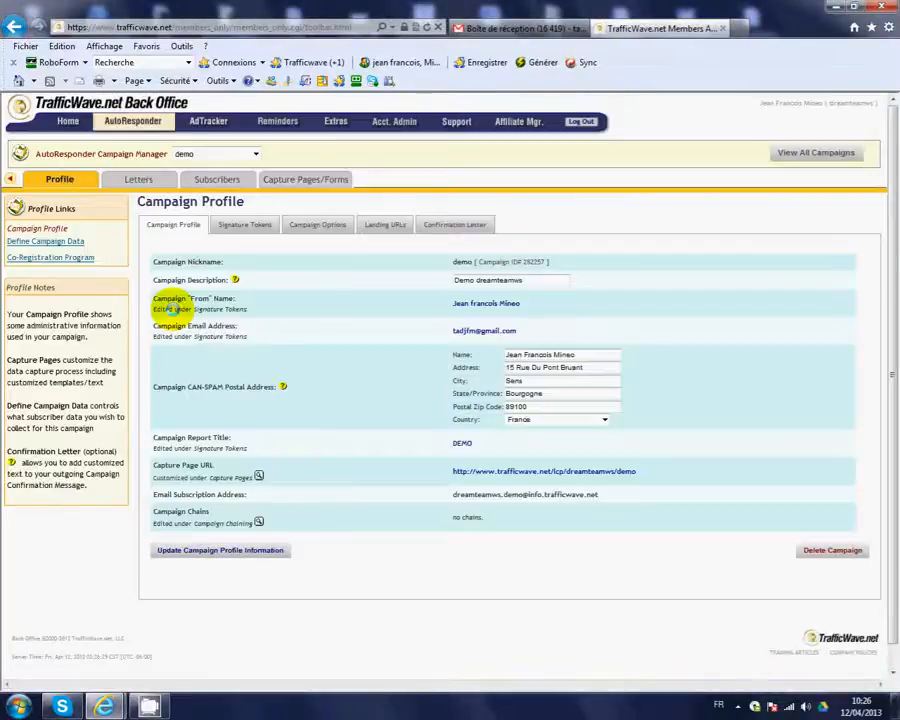
pyautogui.moveTo(138, 180)
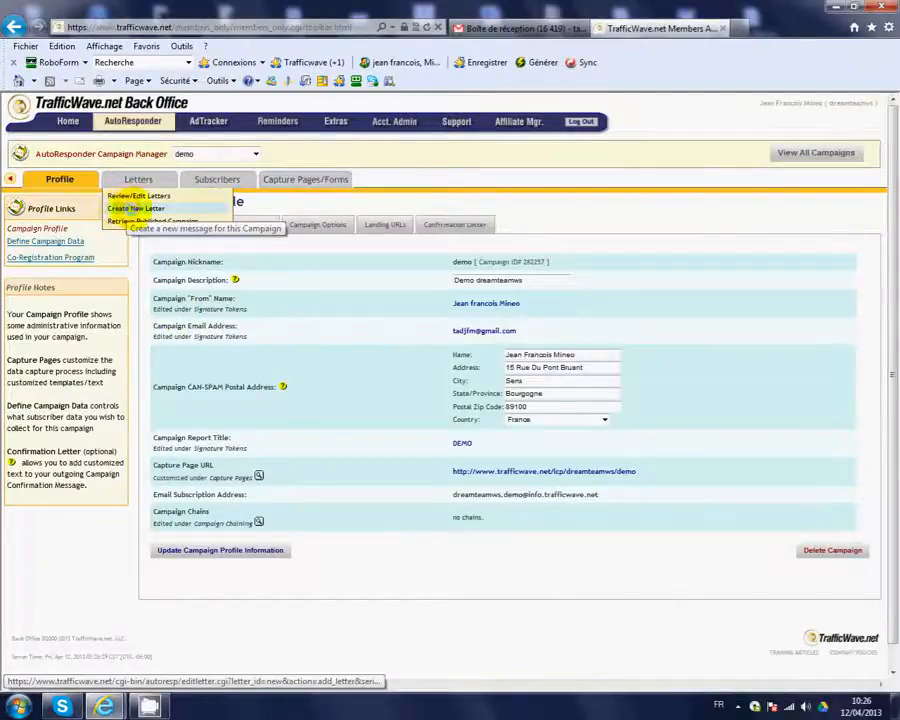
pyautogui.click(135, 207)
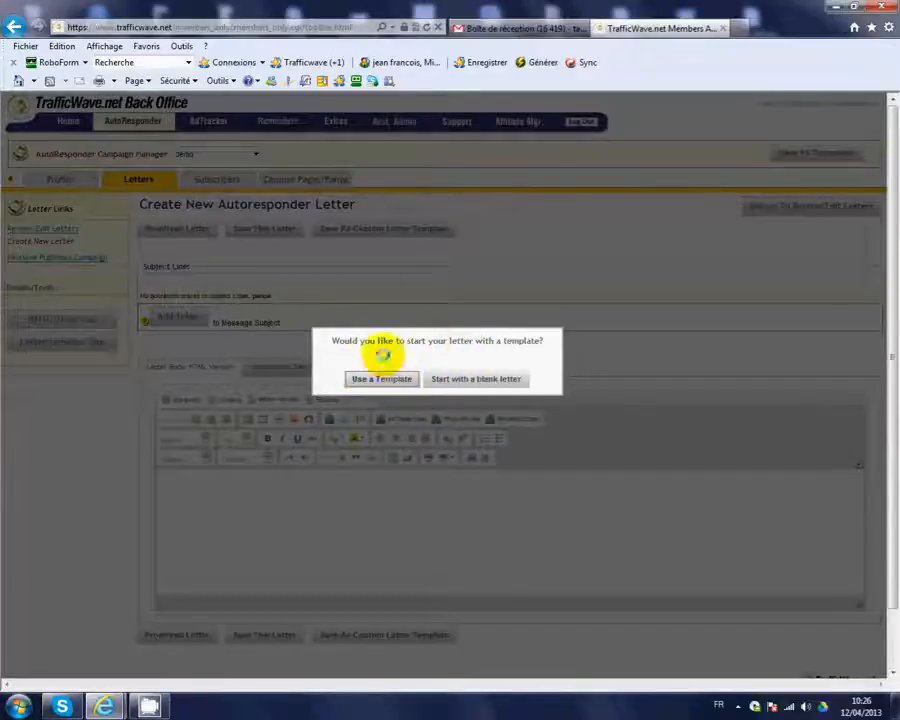
pyautogui.click(482, 377)
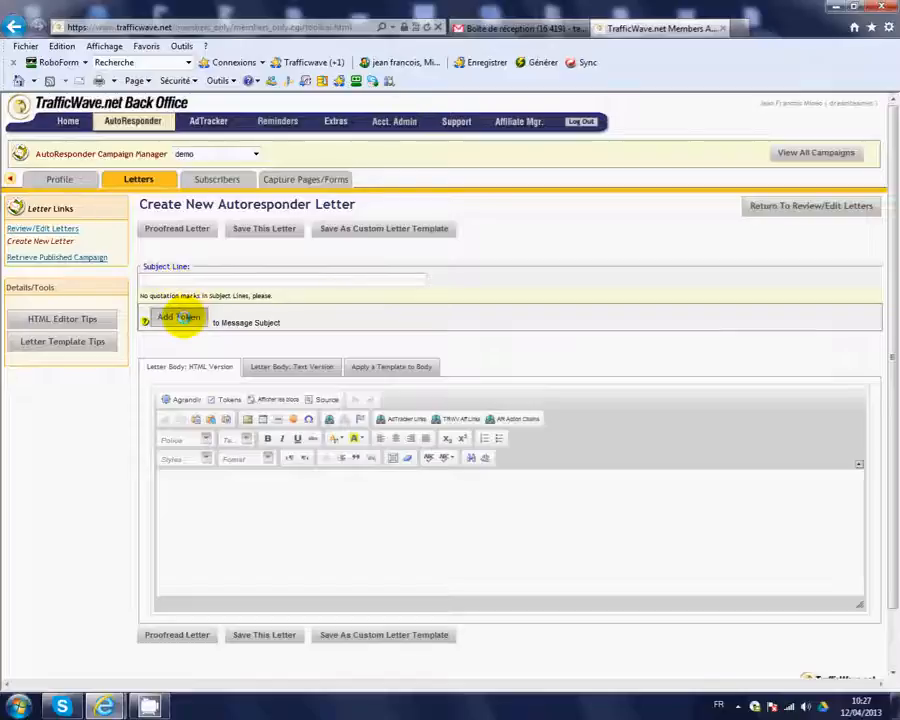
# Fill the subject line with the First Name token followed by "! Bienvenue dans notre equipe".
pyautogui.click(181, 318)
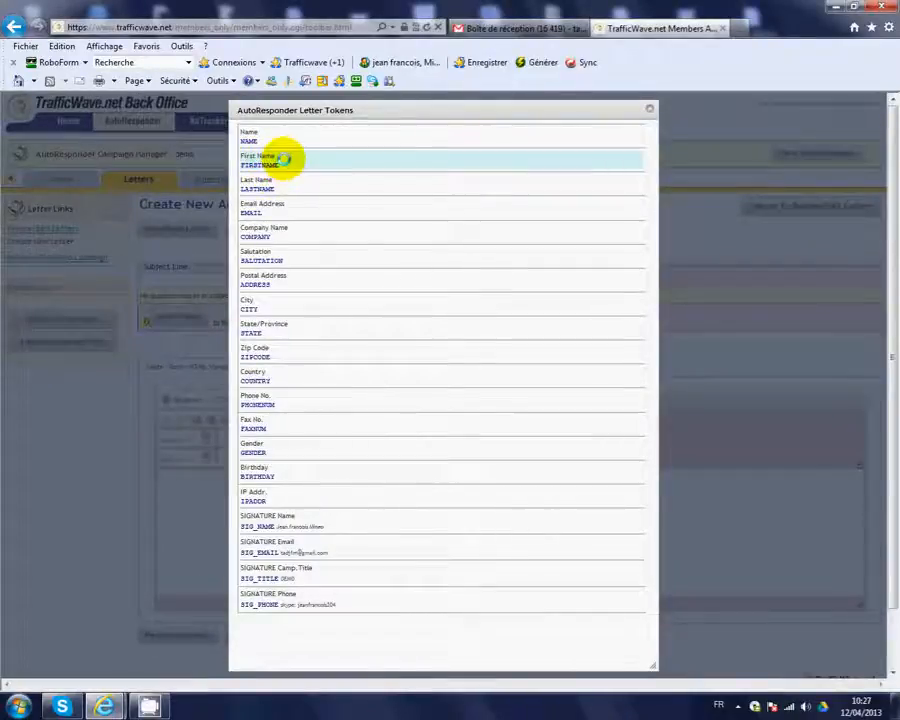
pyautogui.click(284, 158)
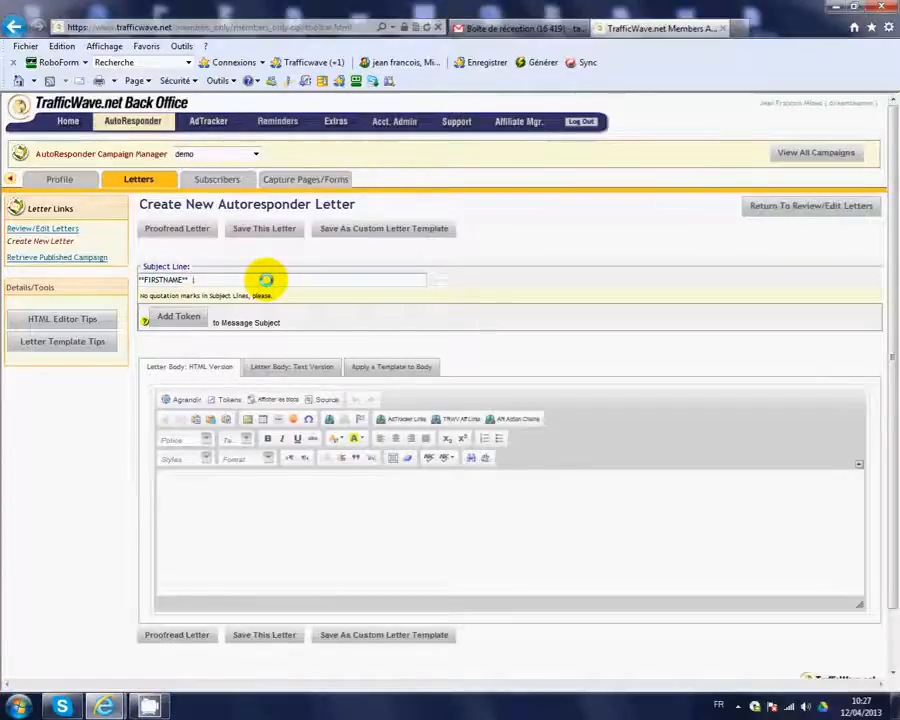
pyautogui.write('B')
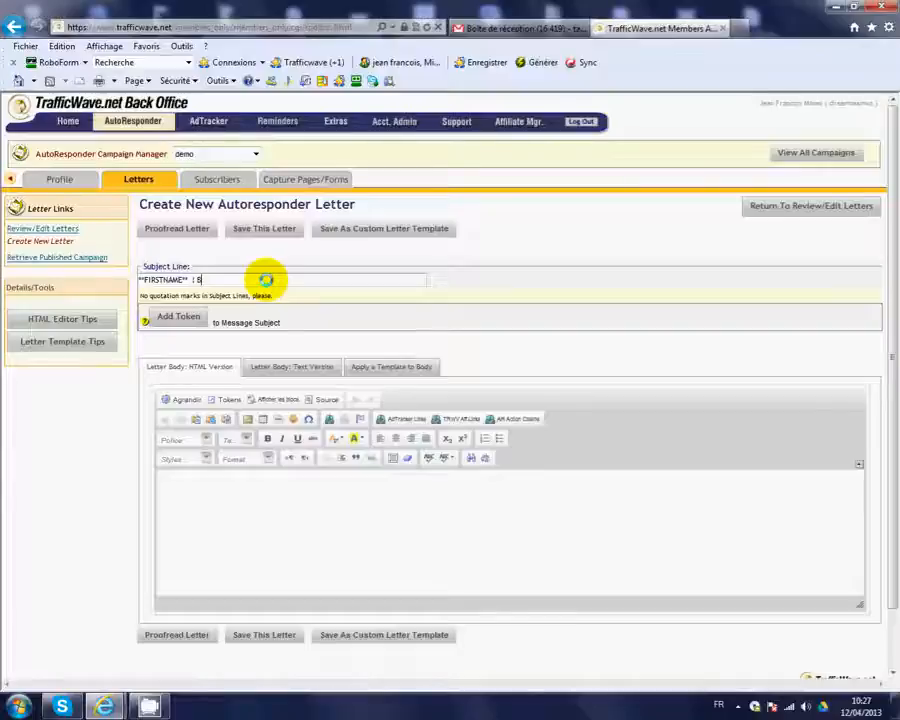
pyautogui.write('ienven')
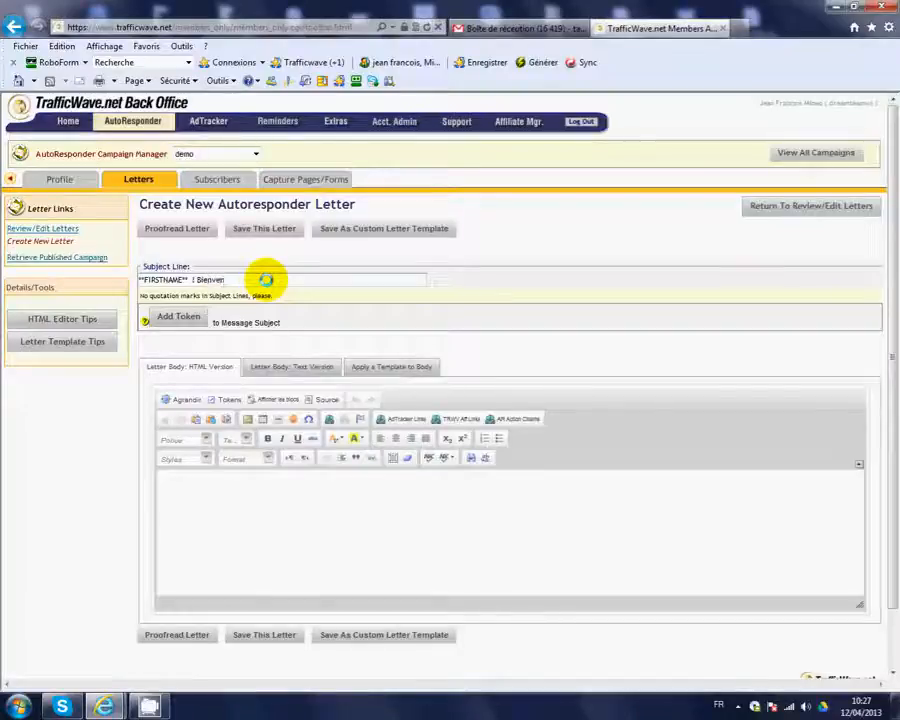
pyautogui.write('ue dans d')
pyautogui.write('otre equipe')
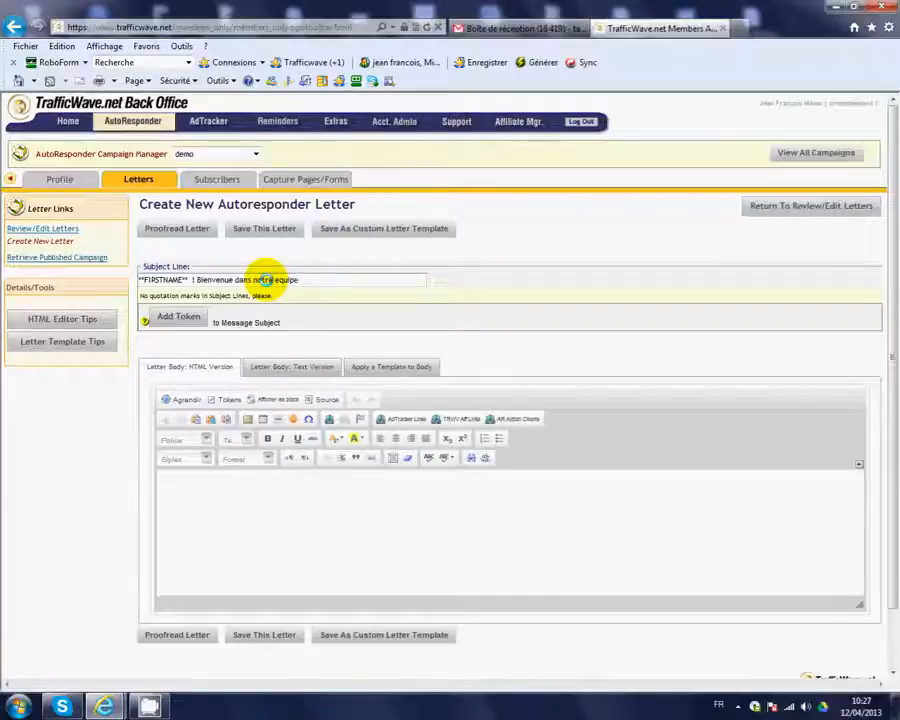
# Start the HTML letter body with the First Name and Last Name tokens followed by "! Bienvenue dans notre equipe !".
pyautogui.click(316, 502)
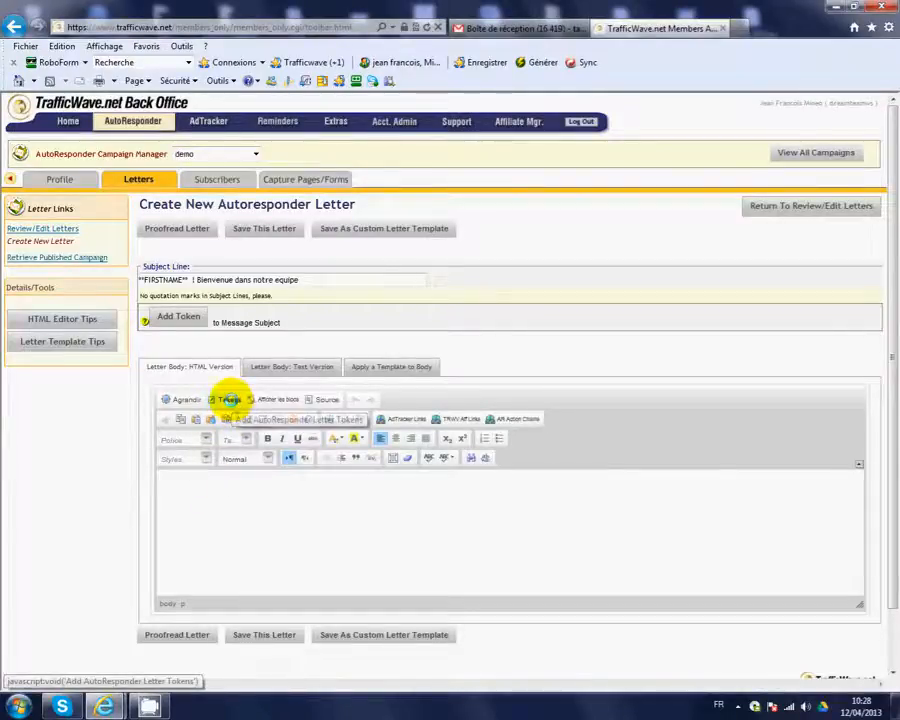
pyautogui.click(230, 399)
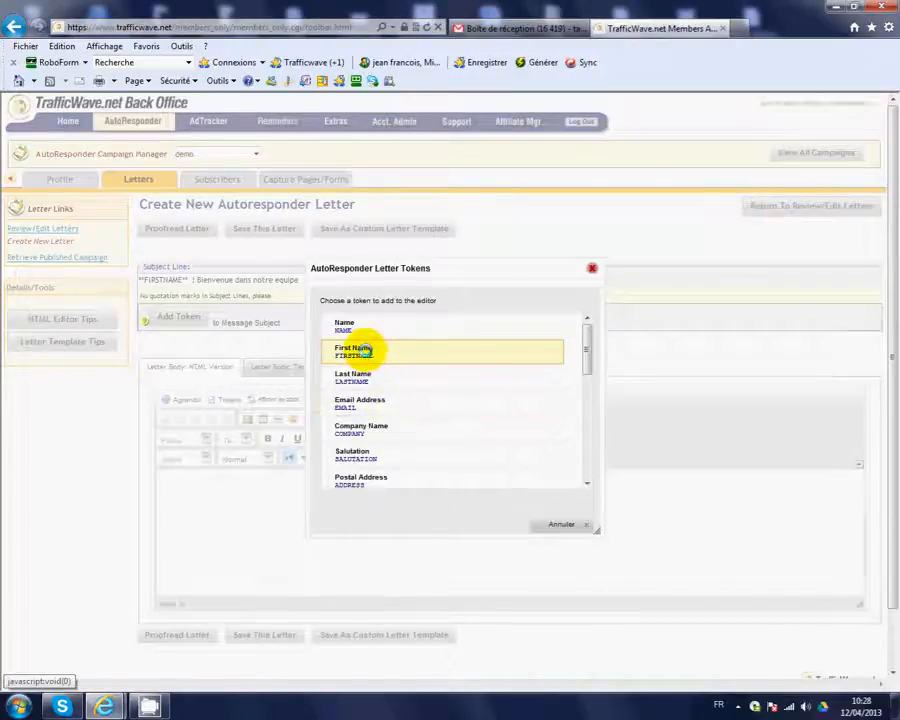
pyautogui.click(355, 350)
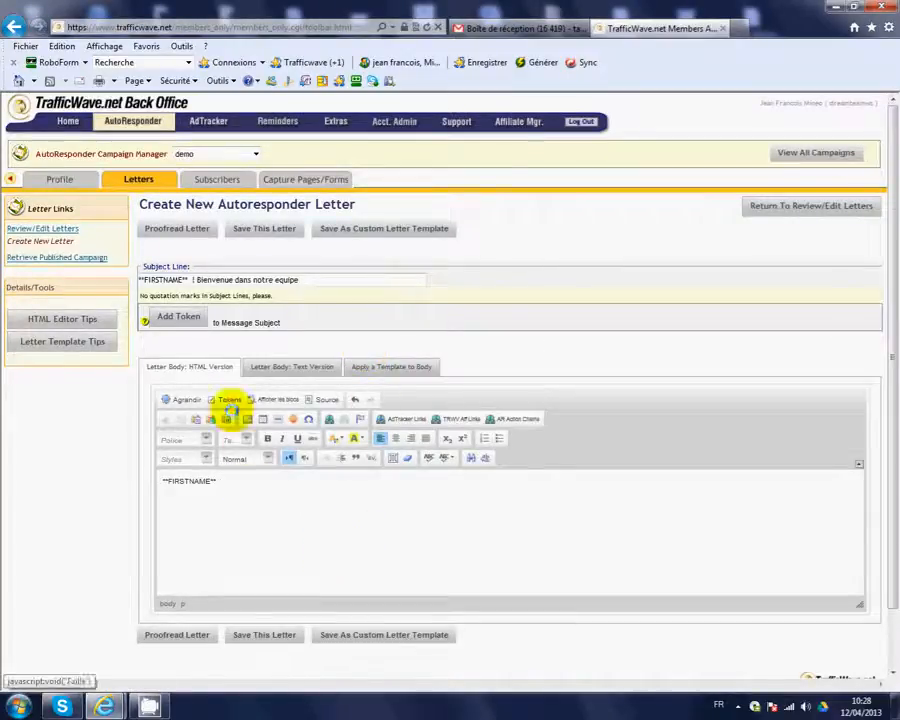
pyautogui.click(229, 399)
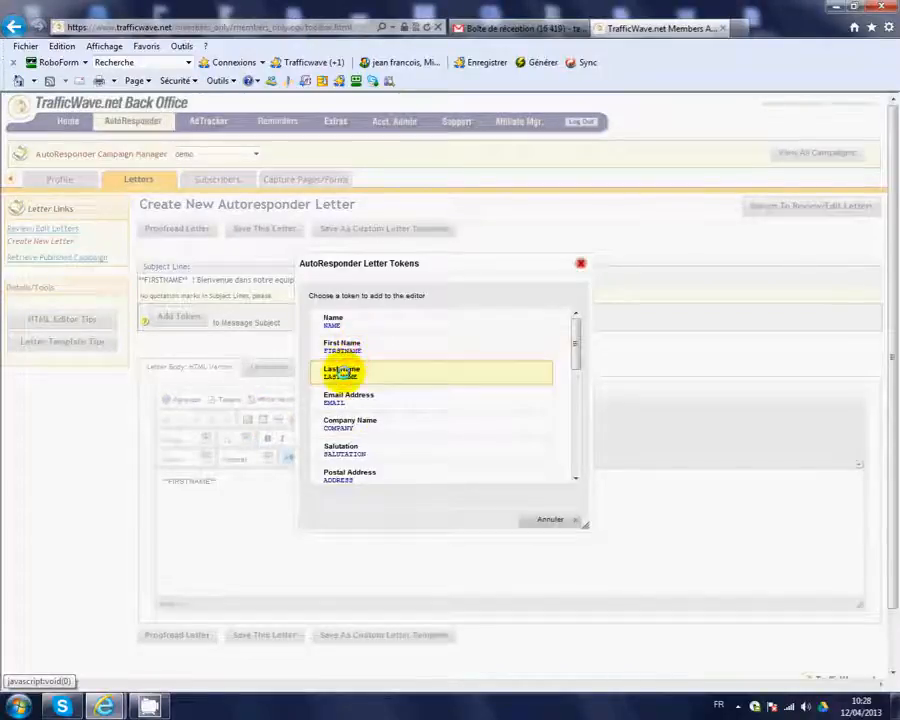
pyautogui.click(341, 371)
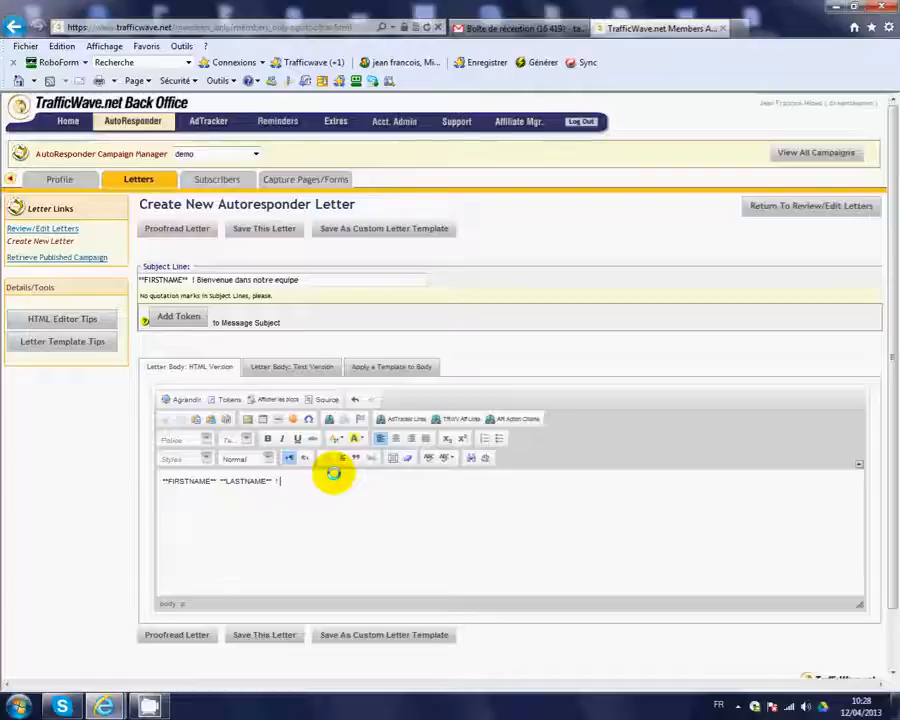
pyautogui.write('Bienvenue')
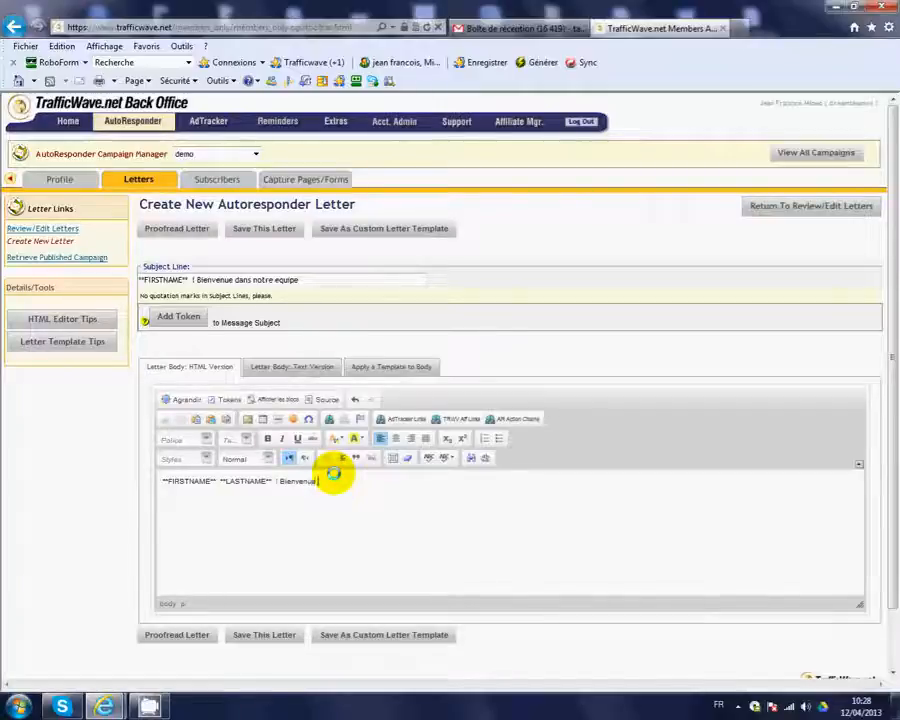
pyautogui.write(' dans notre')
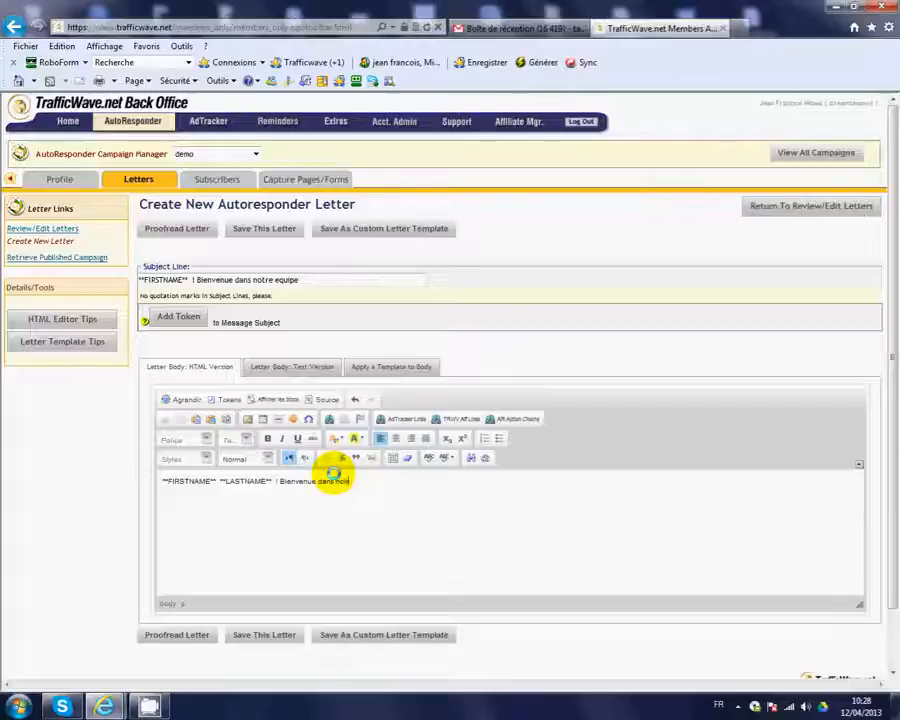
pyautogui.write(' equipe !')
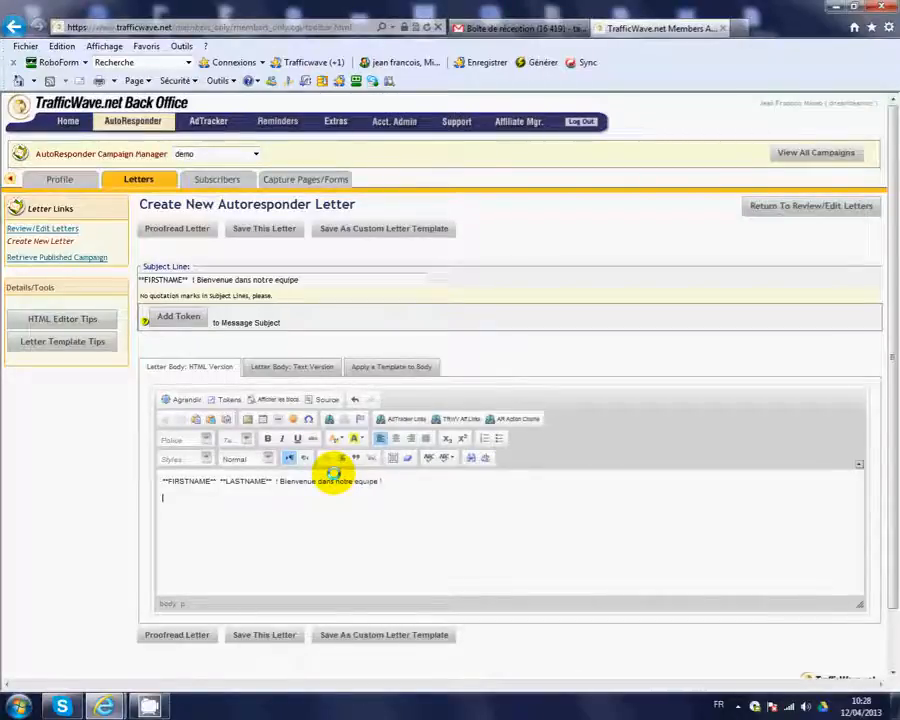
# Below the greeting, add the line "Je suis **SIG_NAME** , votre sponsor !" using the Signature Name token.
pyautogui.press('Return')
pyautogui.write('Je suis')
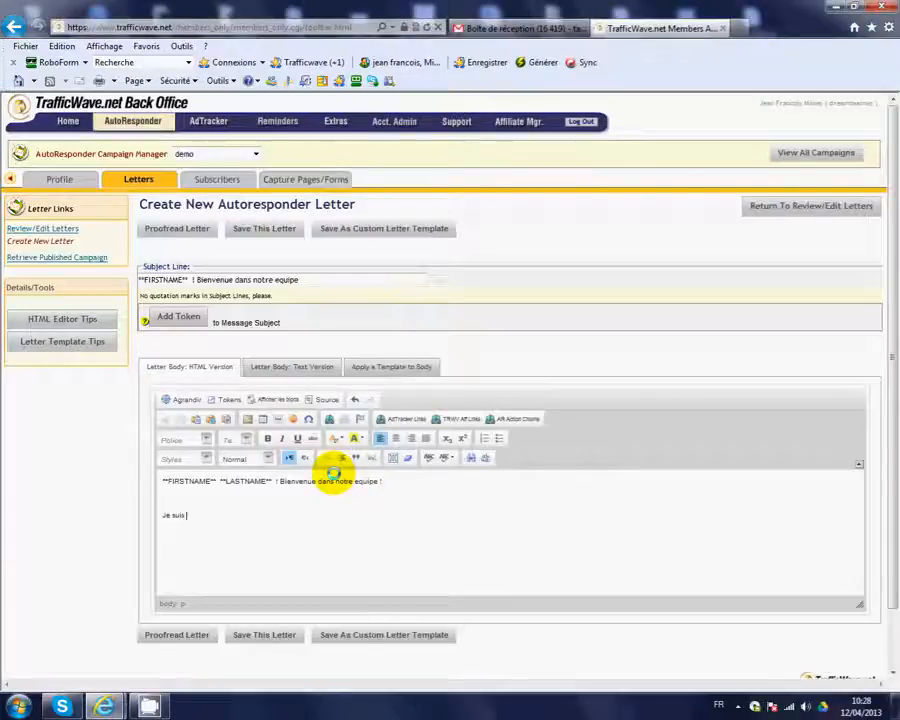
pyautogui.click(223, 398)
pyautogui.moveTo(573, 325); pyautogui.dragTo(577, 432)
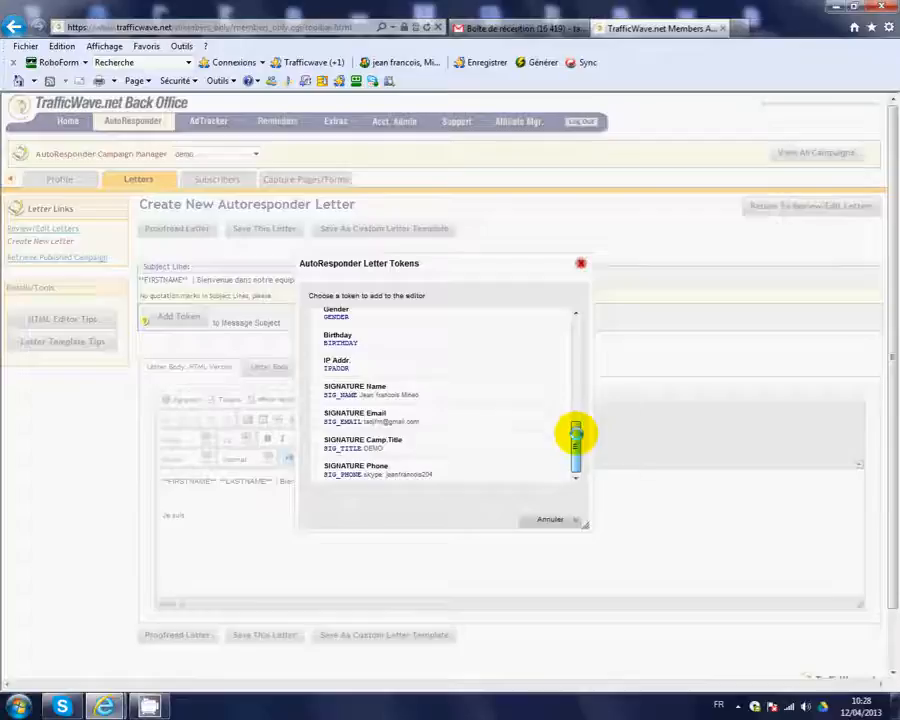
pyautogui.click(377, 389)
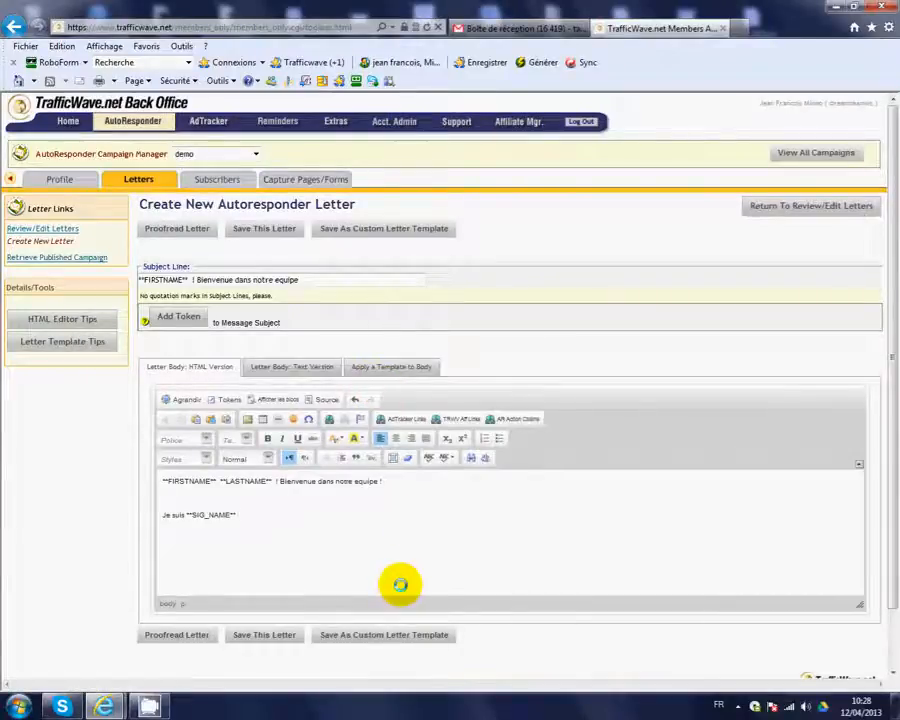
pyautogui.write(', votre')
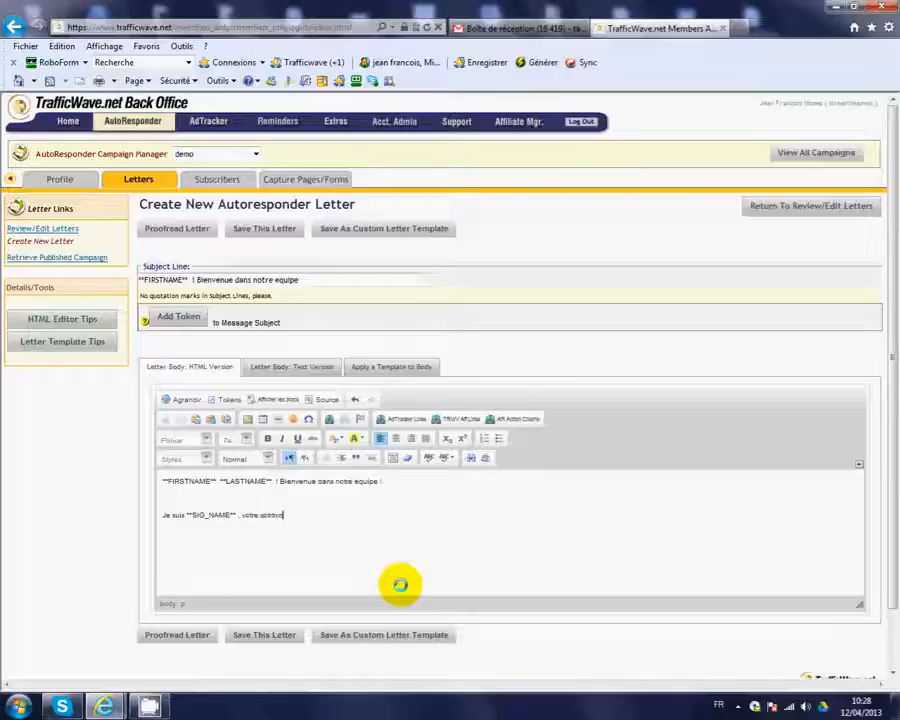
pyautogui.write(' sponsor !')
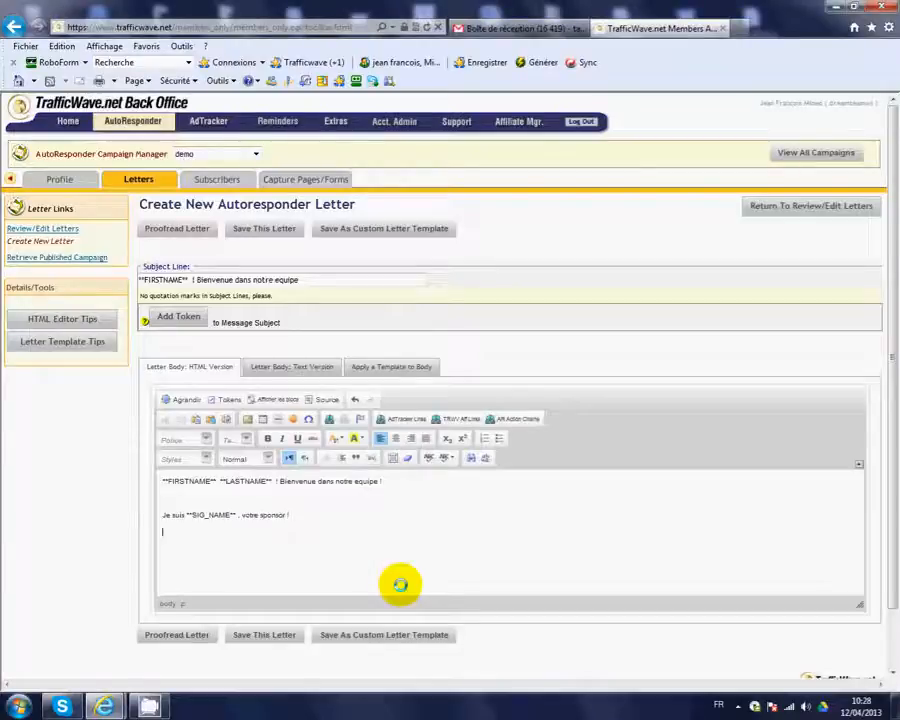
# Add the line "Je suis là pour vous aider, n'hésitez pas à me contacter !" followed by an empty line.
pyautogui.write('Je suis là ')
pyautogui.write('pour vous aide')
pyautogui.write('r, i')
pyautogui.write("'hésitez pas ")
pyautogui.write('à me')
pyautogui.write(' contacter')
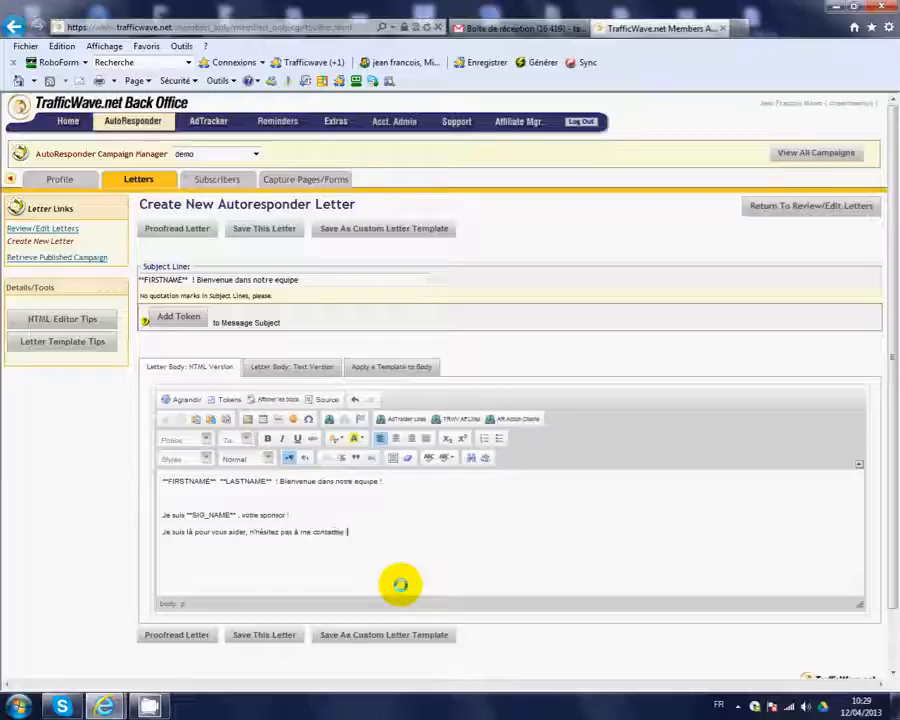
pyautogui.press('Return')
pyautogui.press('Return')
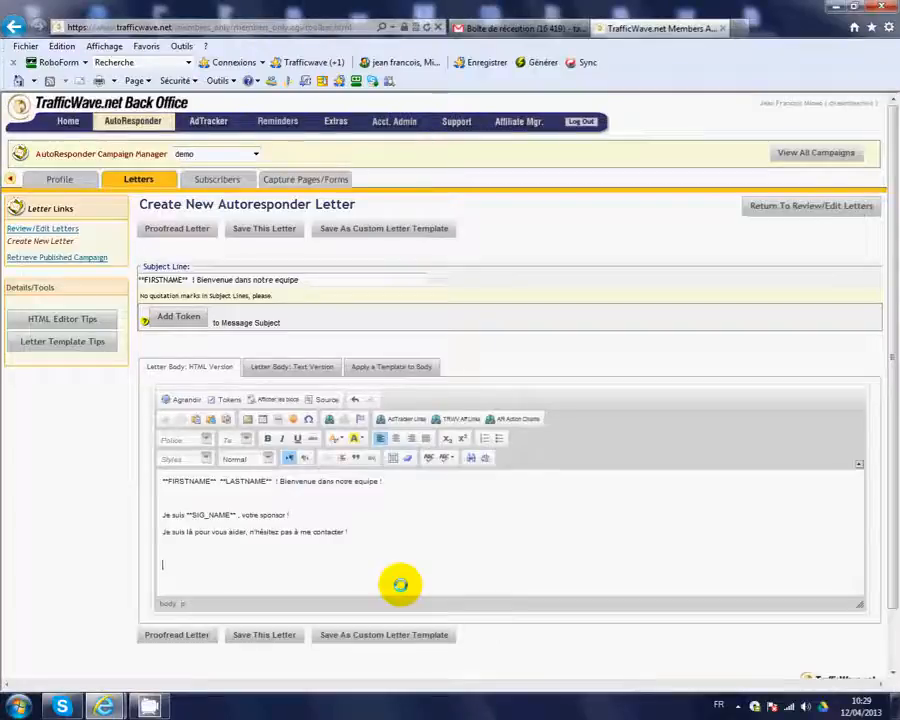
pyautogui.click(376, 536)
pyautogui.write('!')
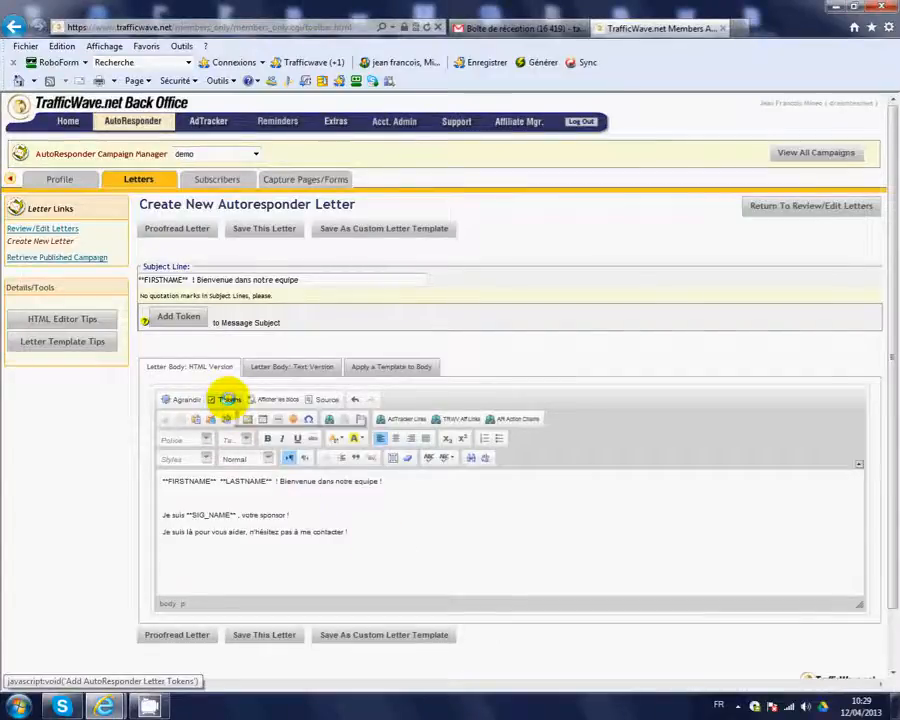
# Insert the Signature Phone token followed by "!" and sign the letter with the sender's first name on the next line.
pyautogui.click(228, 400)
pyautogui.moveTo(573, 333); pyautogui.dragTo(580, 456)
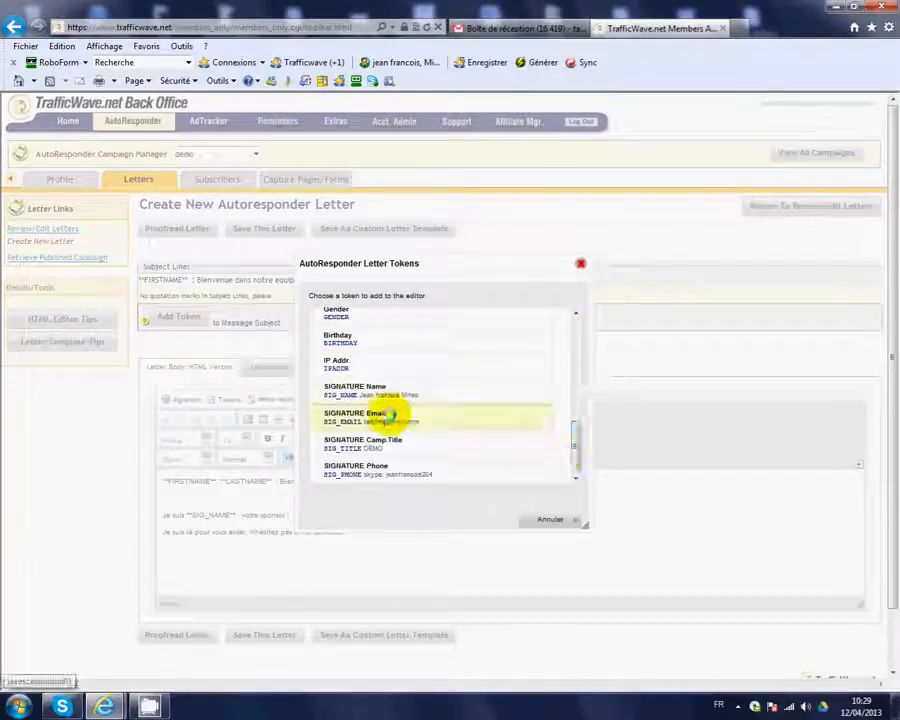
pyautogui.click(390, 466)
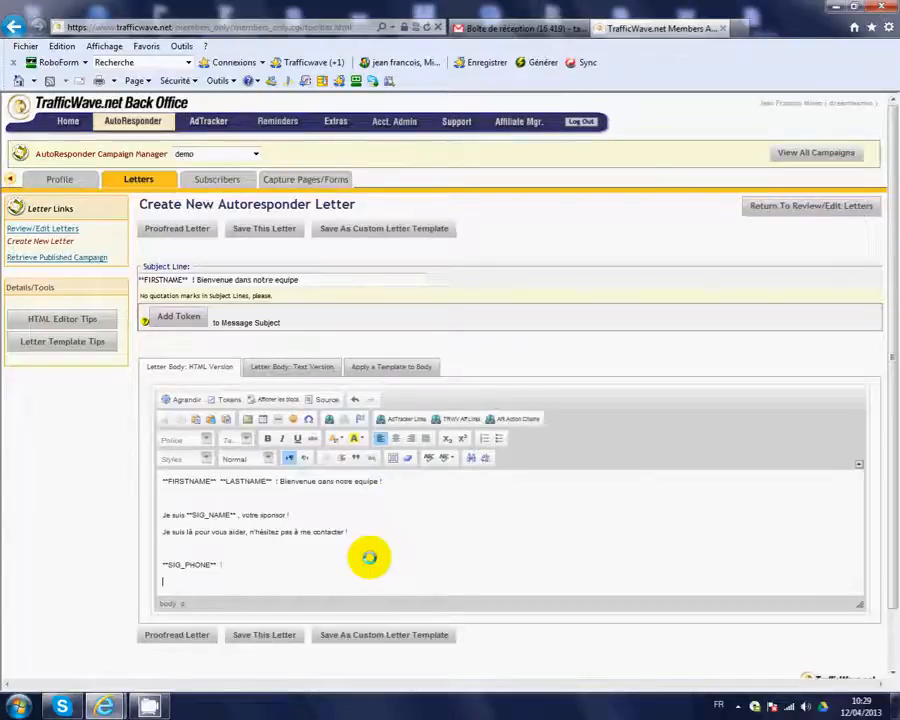
pyautogui.write('rancois')
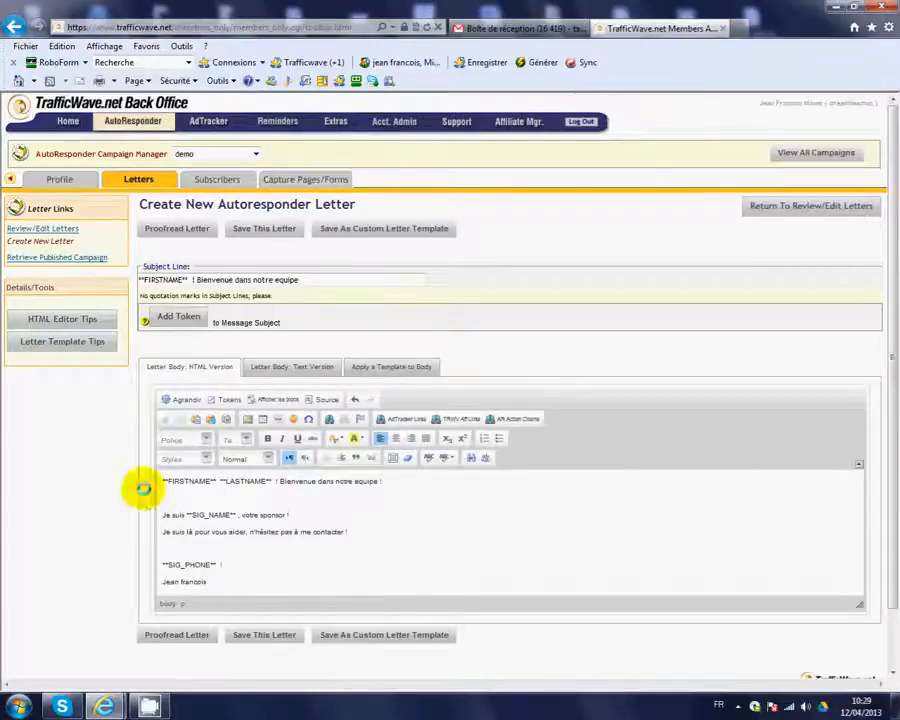
# Make the entire letter body bold and set its font to Lucida Sans Unicode.
pyautogui.moveTo(160, 481); pyautogui.dragTo(406, 585)
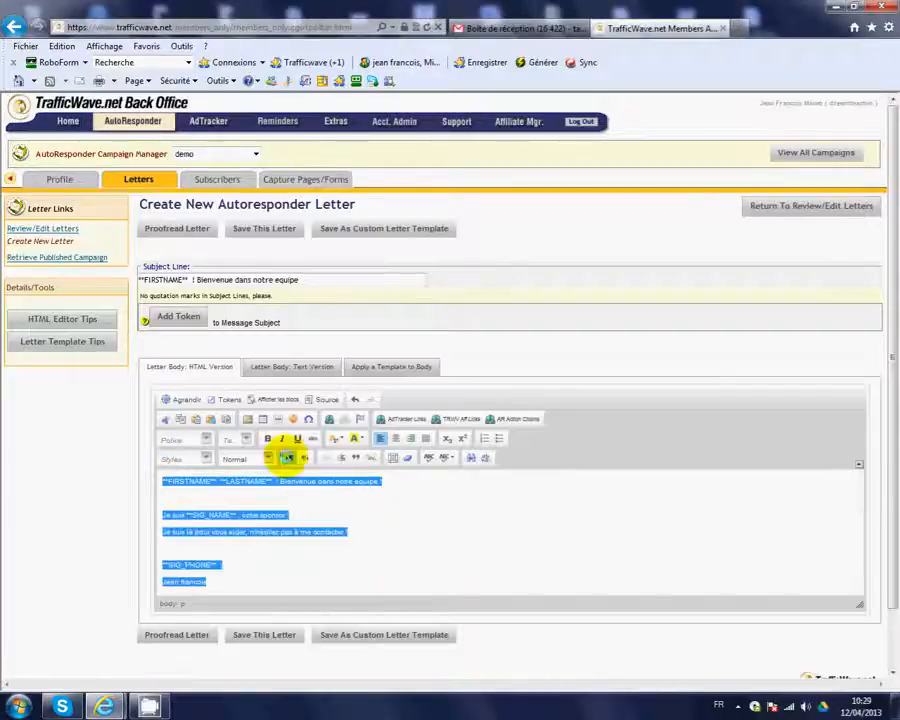
pyautogui.click(267, 438)
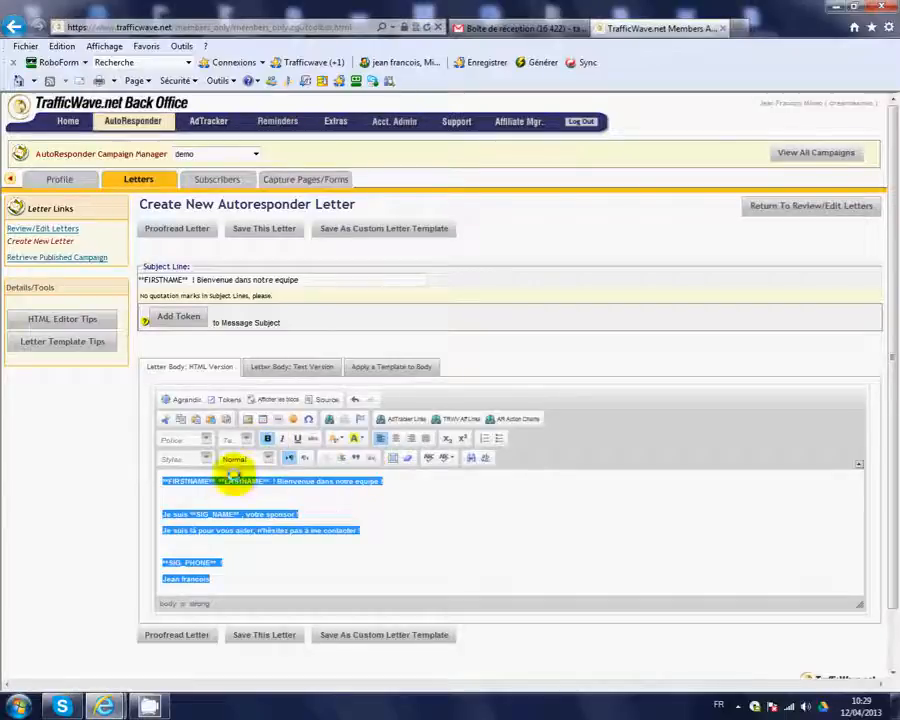
pyautogui.click(206, 438)
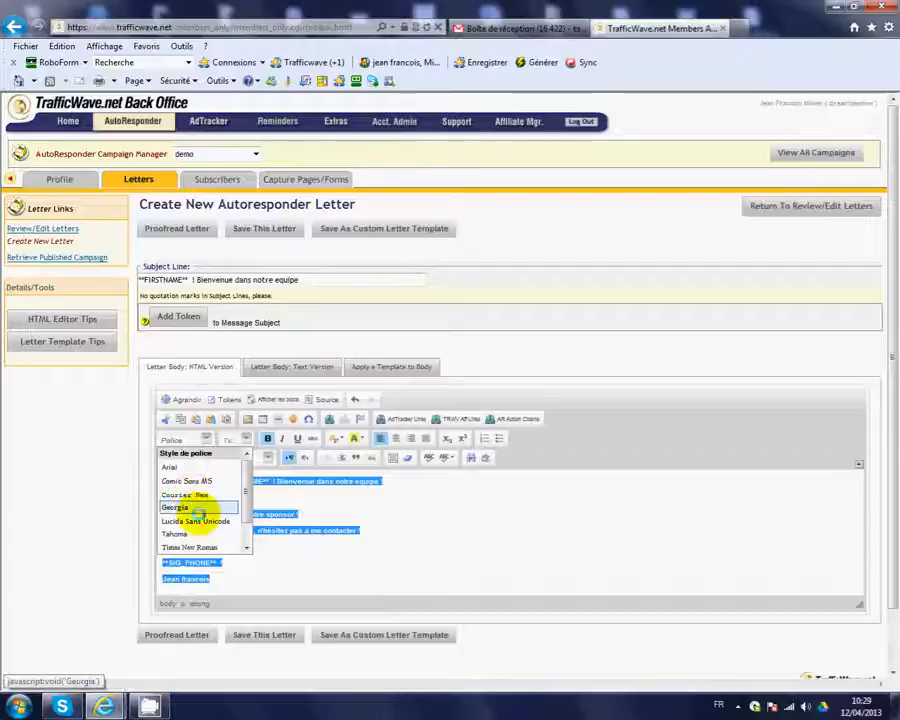
pyautogui.click(176, 519)
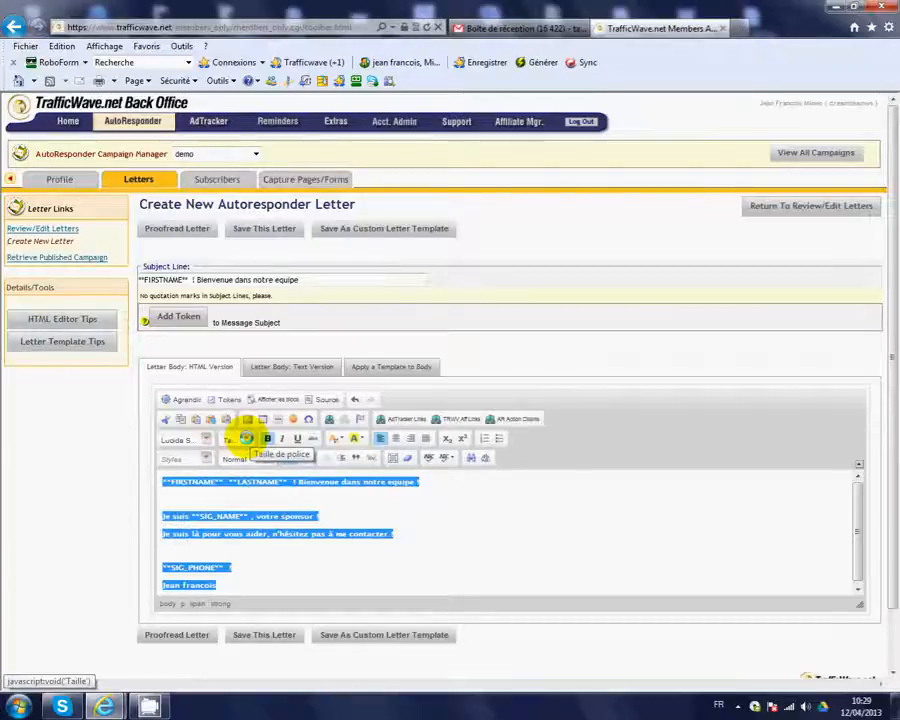
# Set the font size of the entire letter body to 14.
pyautogui.click(245, 439)
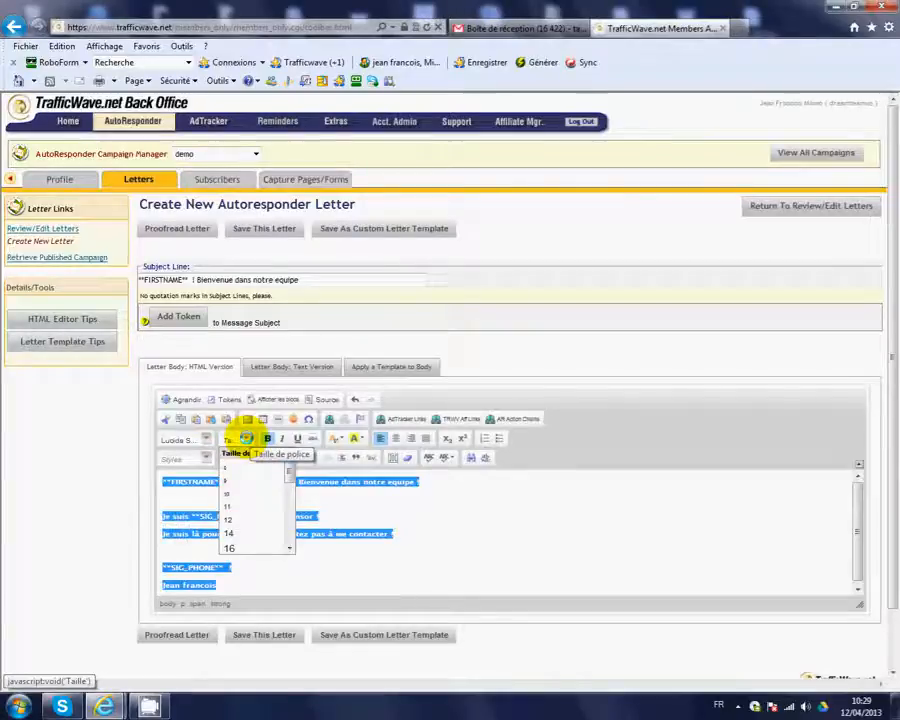
pyautogui.click(228, 520)
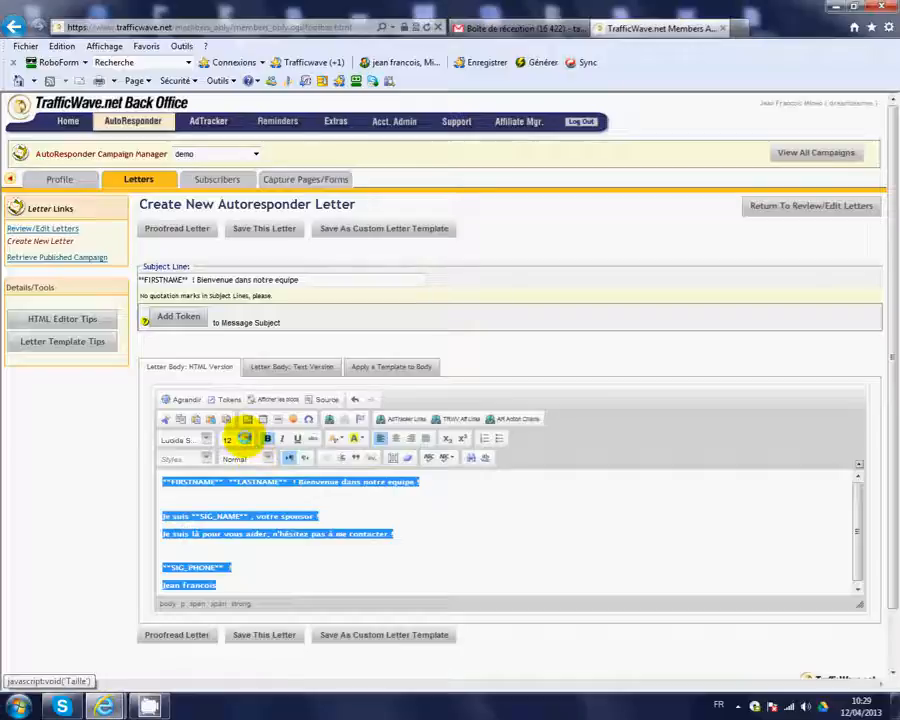
pyautogui.click(244, 439)
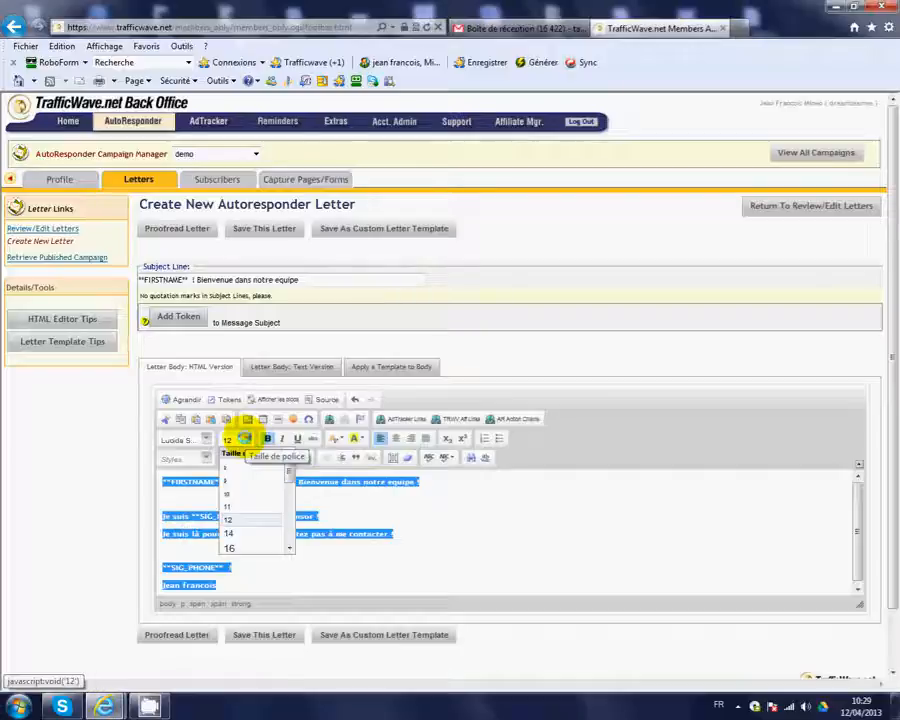
pyautogui.click(228, 534)
pyautogui.click(502, 524)
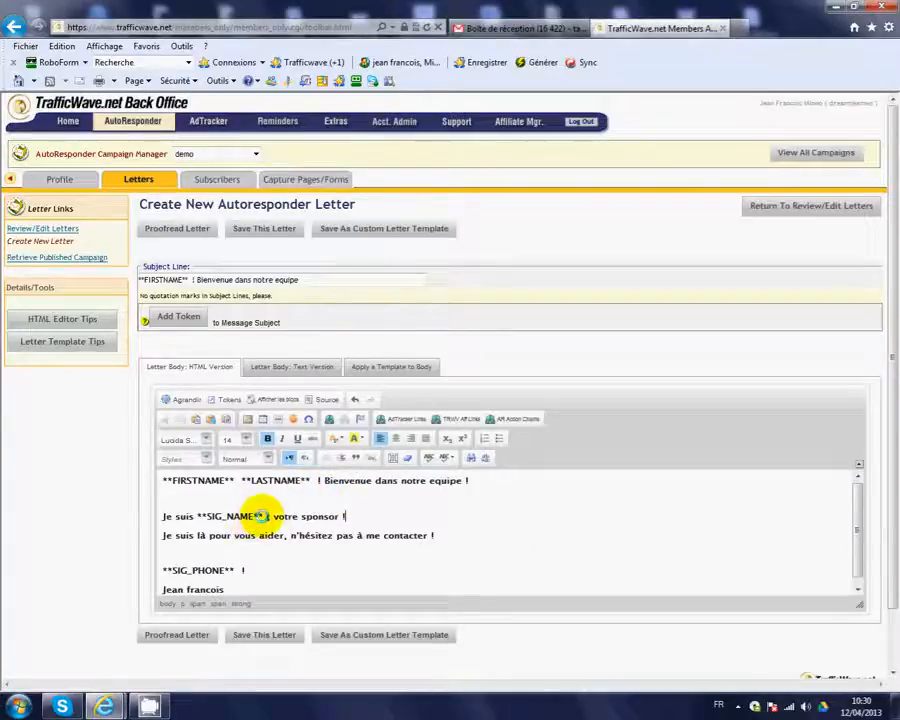
# Colour the **SIG_NAME** token in the sponsor line blue (Bleu).
pyautogui.moveTo(262, 516); pyautogui.dragTo(198, 514)
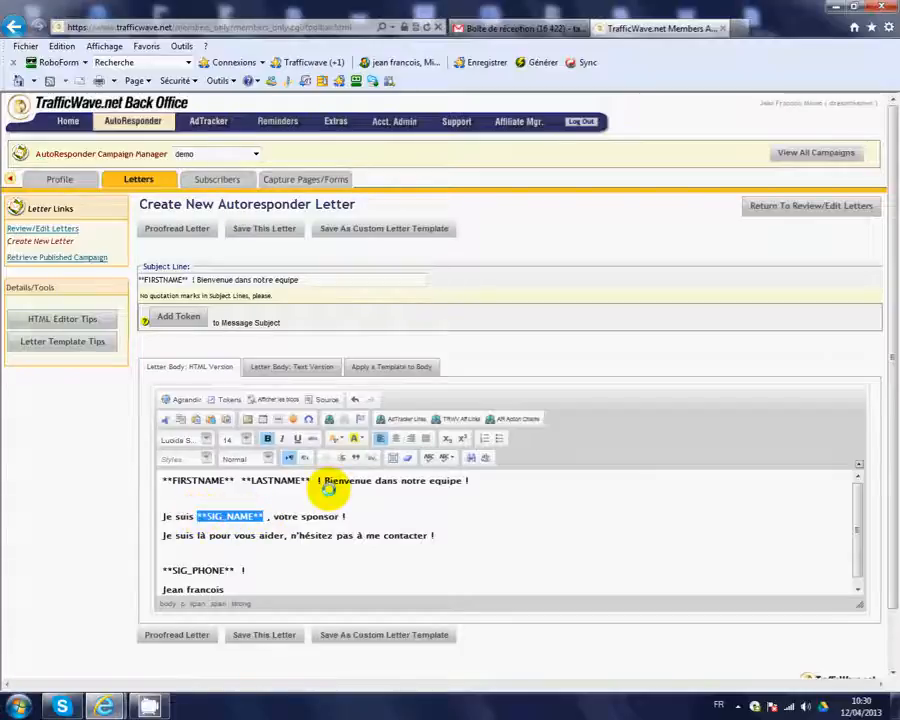
pyautogui.click(341, 438)
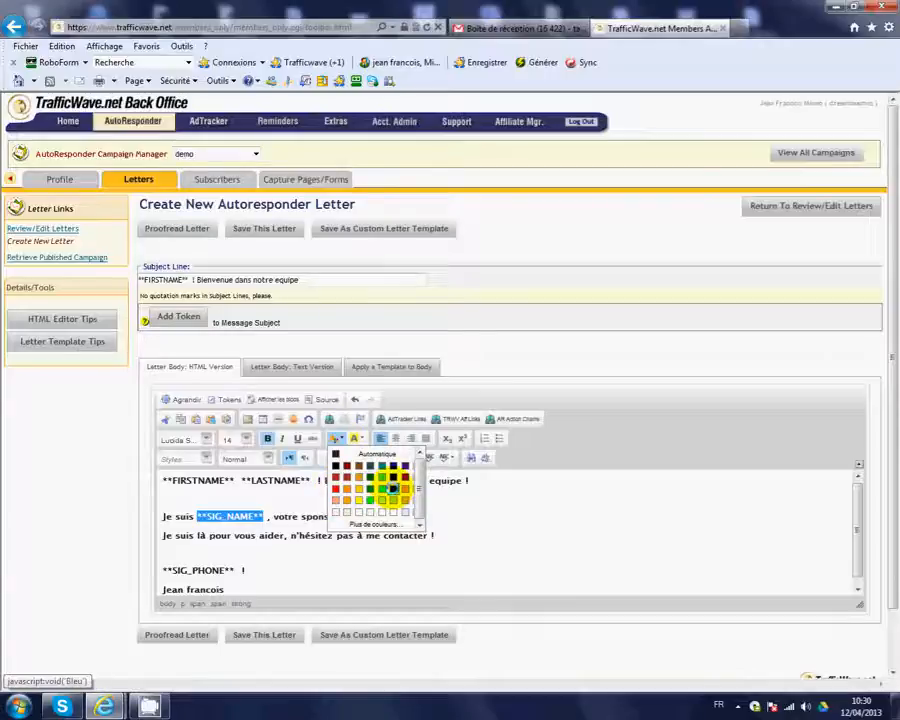
pyautogui.click(394, 490)
pyautogui.click(468, 530)
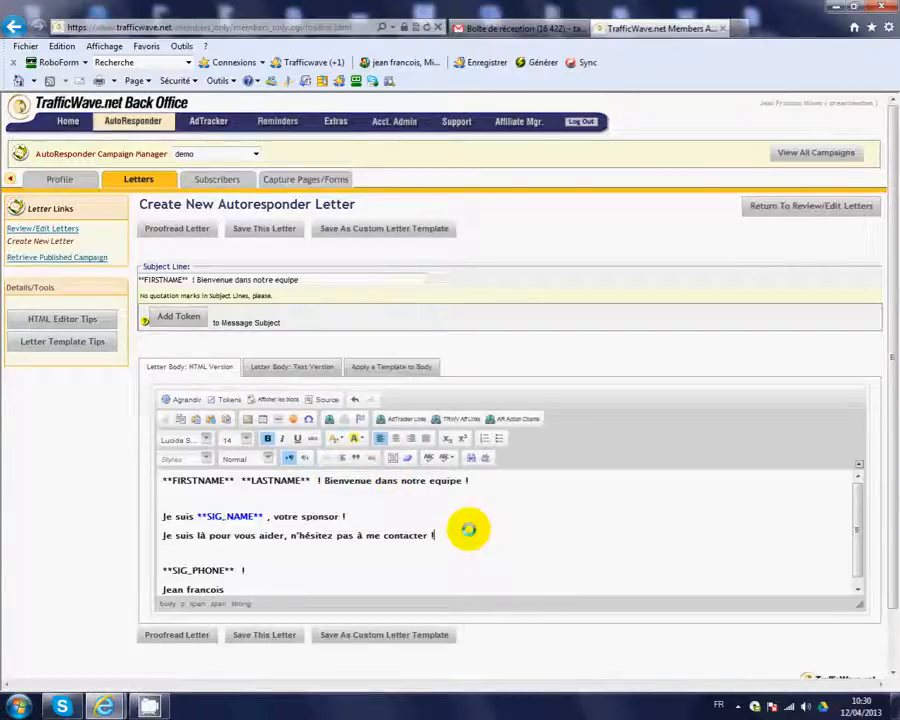
# Give the **SIG_PHONE** token a yellow (Jaune) background colour.
pyautogui.moveTo(237, 570); pyautogui.dragTo(164, 570)
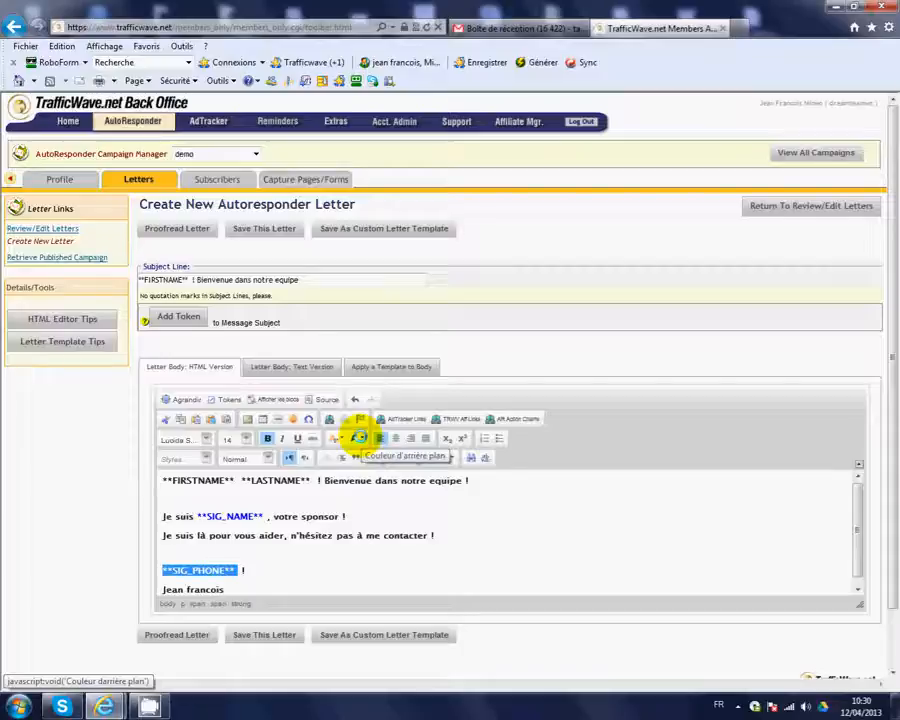
pyautogui.click(359, 437)
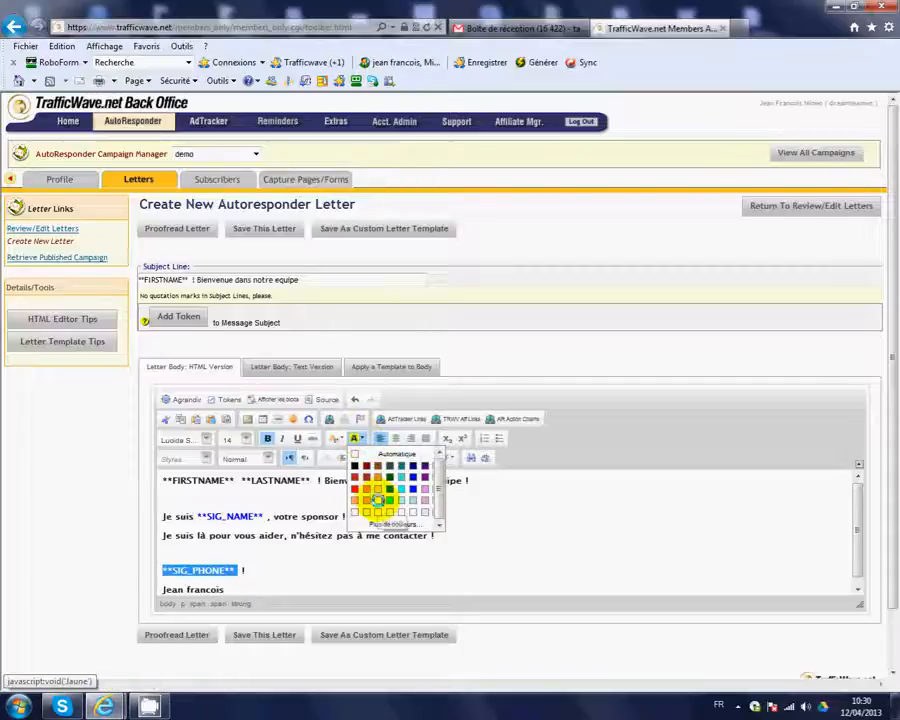
pyautogui.click(378, 500)
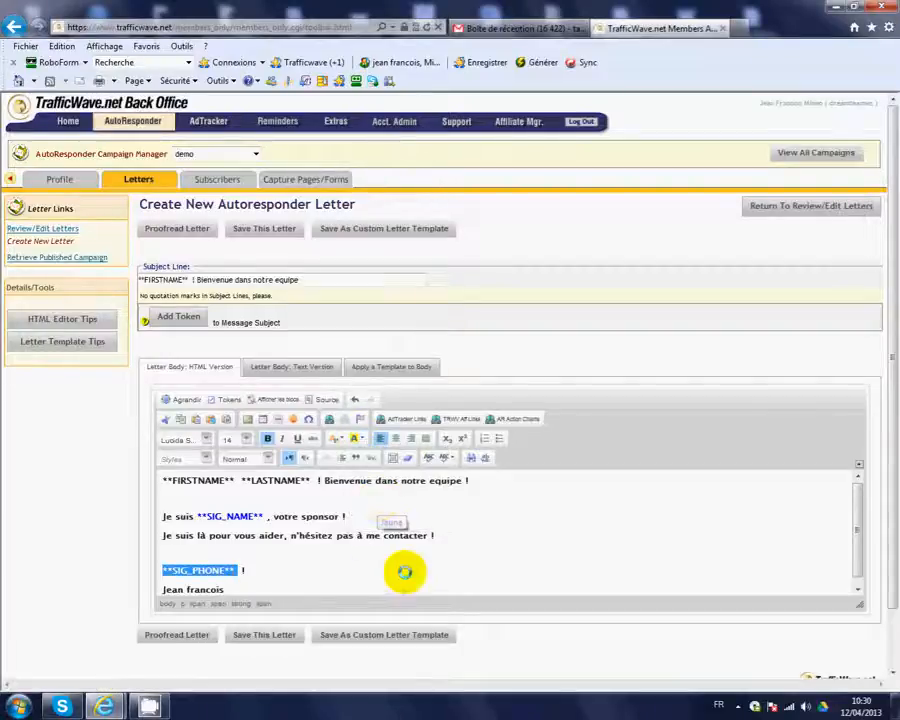
pyautogui.click(352, 572)
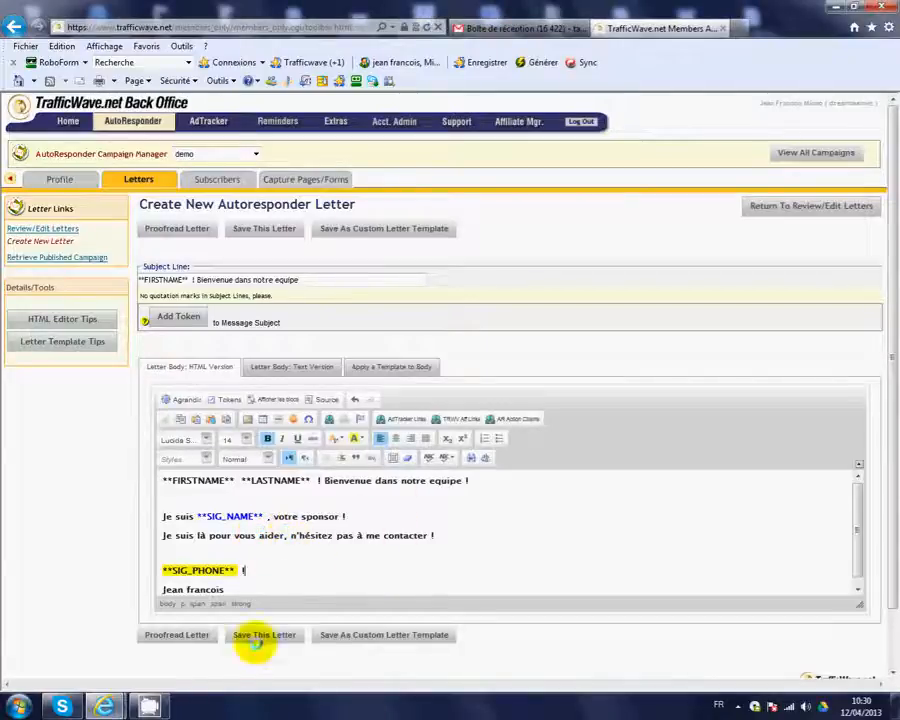
# Proofread the letter in its preview, checking the subject, tokens and body text, and close the preview.
pyautogui.click(170, 634)
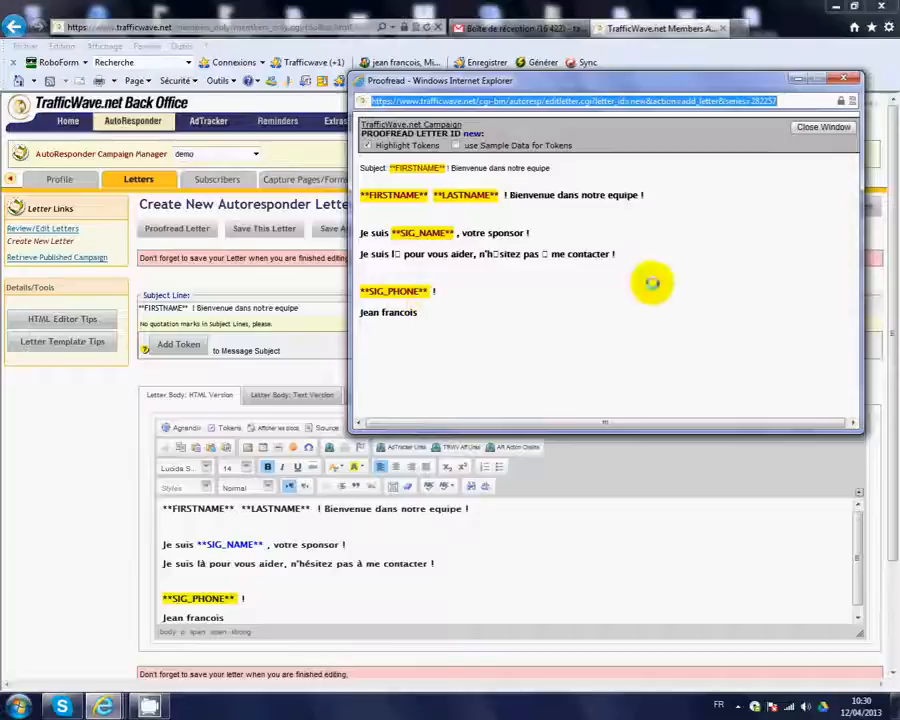
pyautogui.click(824, 129)
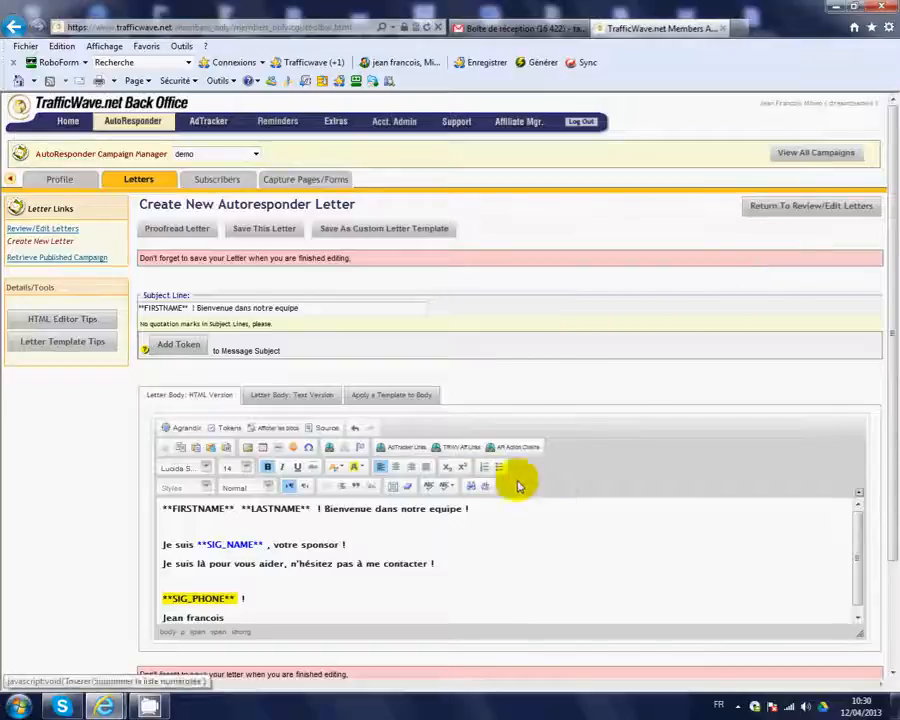
# Save the letter and submit a delay of 0 days for it in the campaign's stored letters.
pyautogui.scroll(-3, 552, 494)
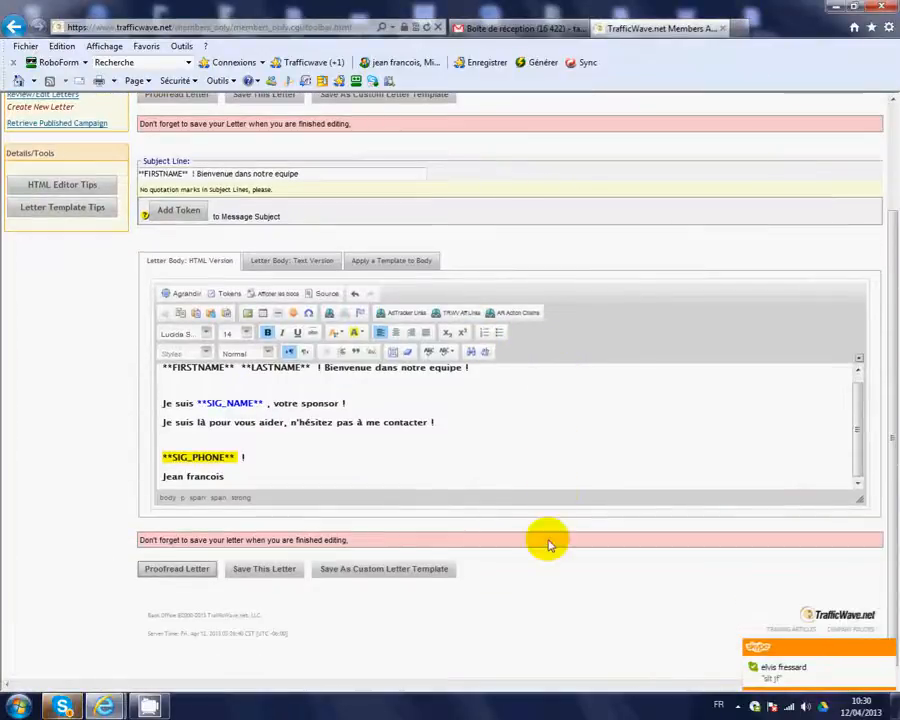
pyautogui.click(265, 569)
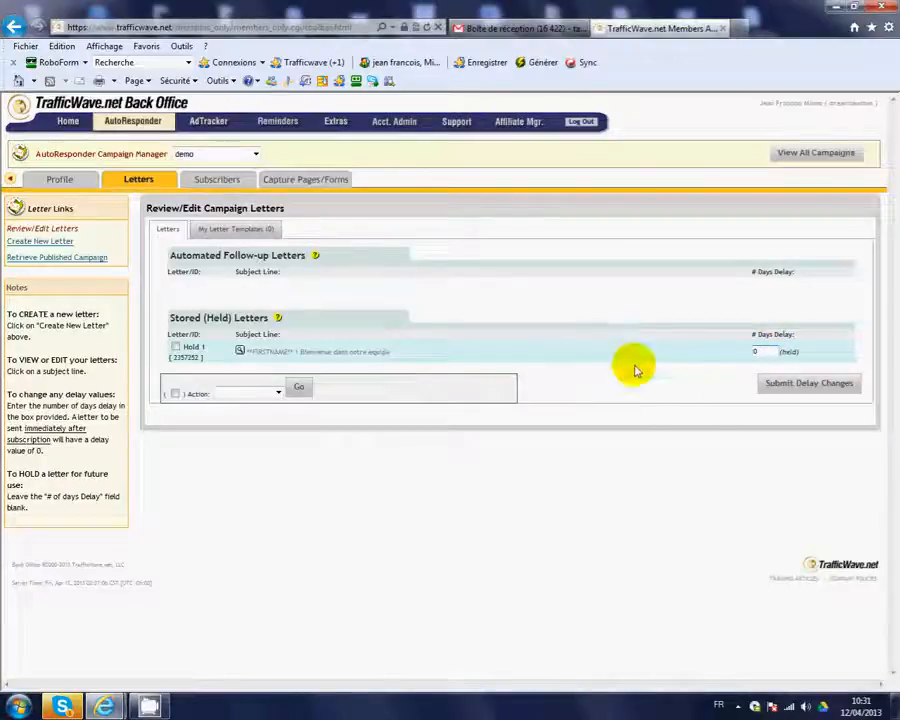
pyautogui.click(785, 385)
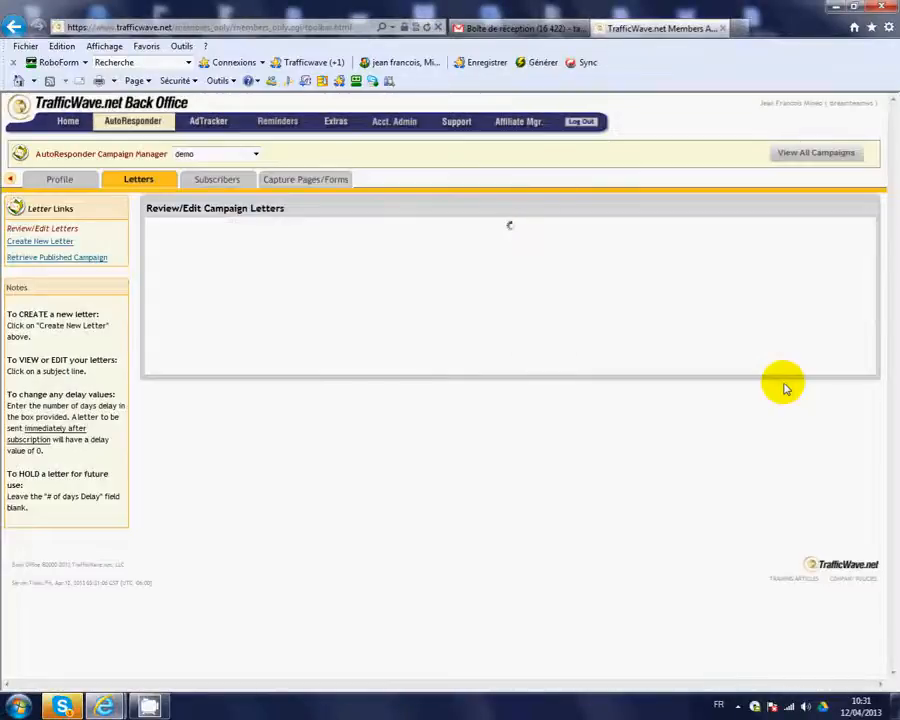